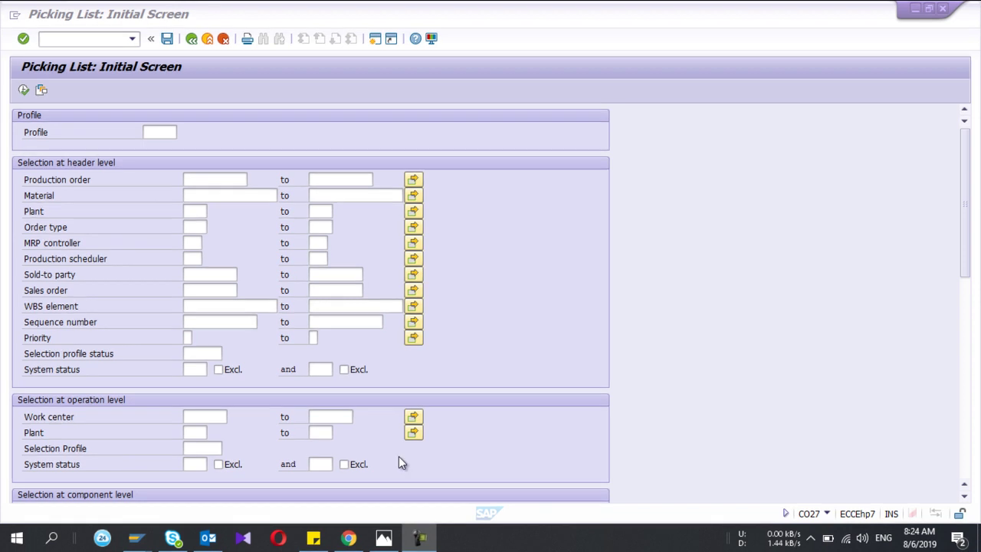
- Switch to the SAP window with the production order in change mode and open its component overview
{"action": "left_click", "coordinate": [378, 544]}
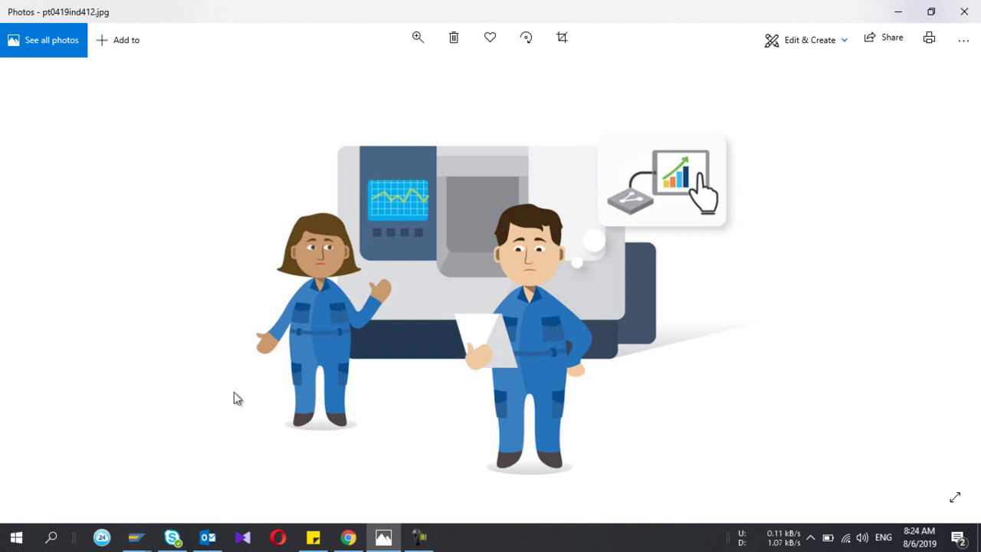
{"action": "left_click", "coordinate": [136, 537]}
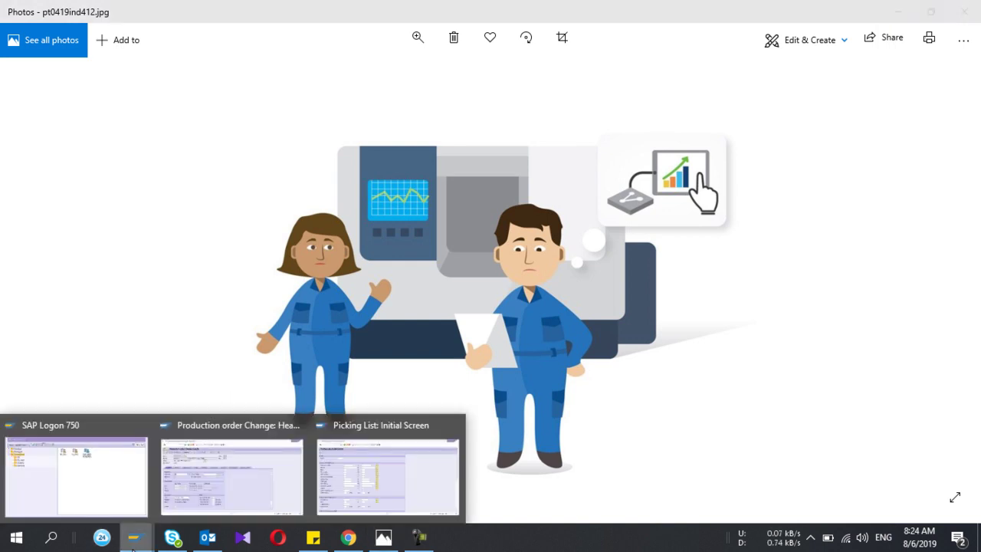
{"action": "left_click", "coordinate": [215, 497]}
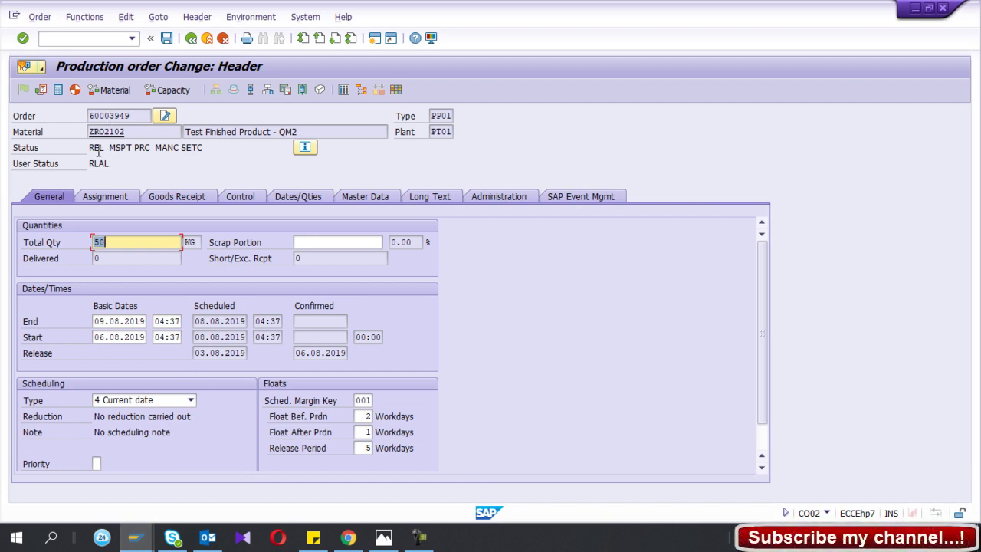
{"action": "left_click", "coordinate": [269, 89]}
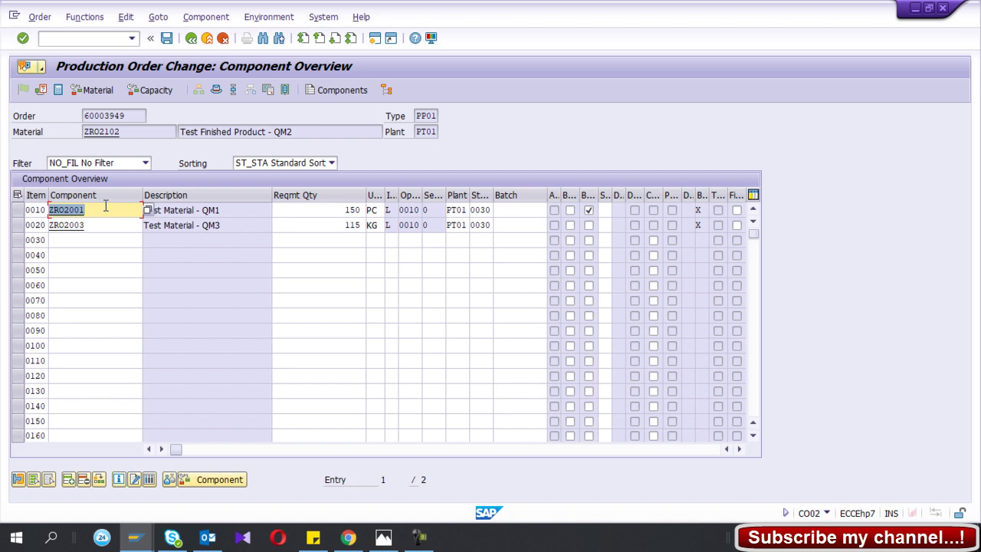
- Widen the Backflush column and tick the backflush indicator for components ZRO2001 and ZRO2003
{"action": "left_click", "coordinate": [105, 206]}
{"action": "left_click", "coordinate": [588, 210]}
{"action": "left_click_drag", "start_coordinate": [599, 195], "coordinate": [607, 199]}
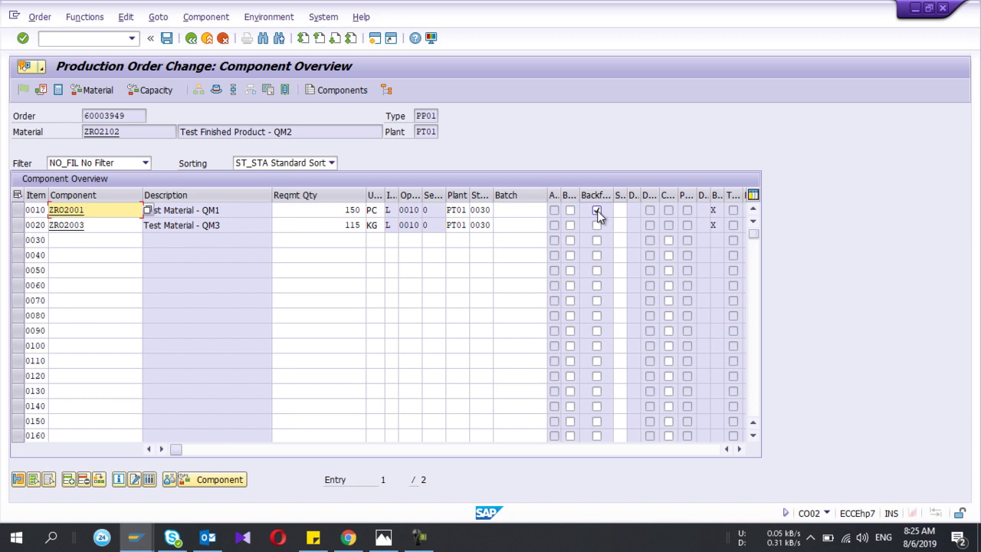
{"action": "left_click", "coordinate": [598, 213]}
{"action": "left_click", "coordinate": [598, 211]}
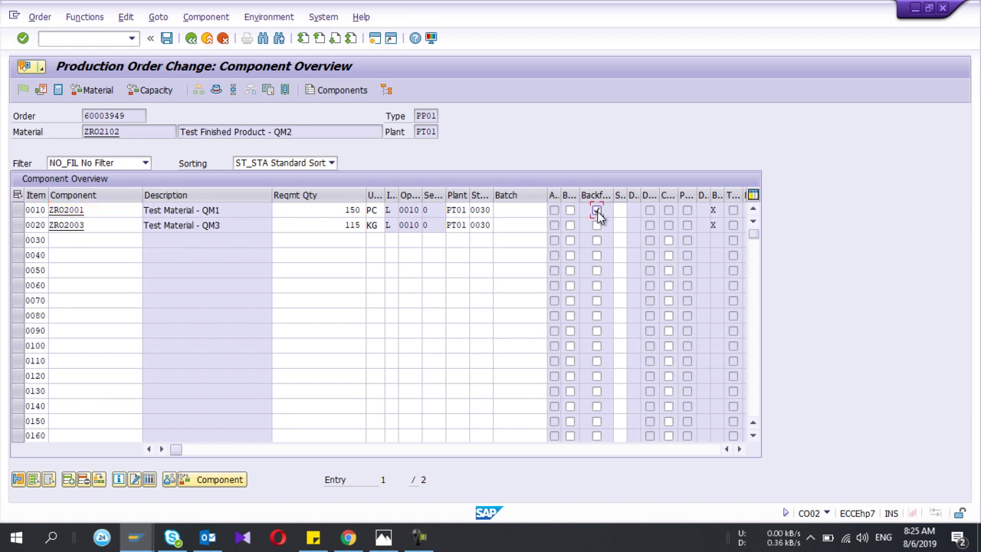
{"action": "left_click", "coordinate": [598, 224]}
{"action": "left_click", "coordinate": [598, 224]}
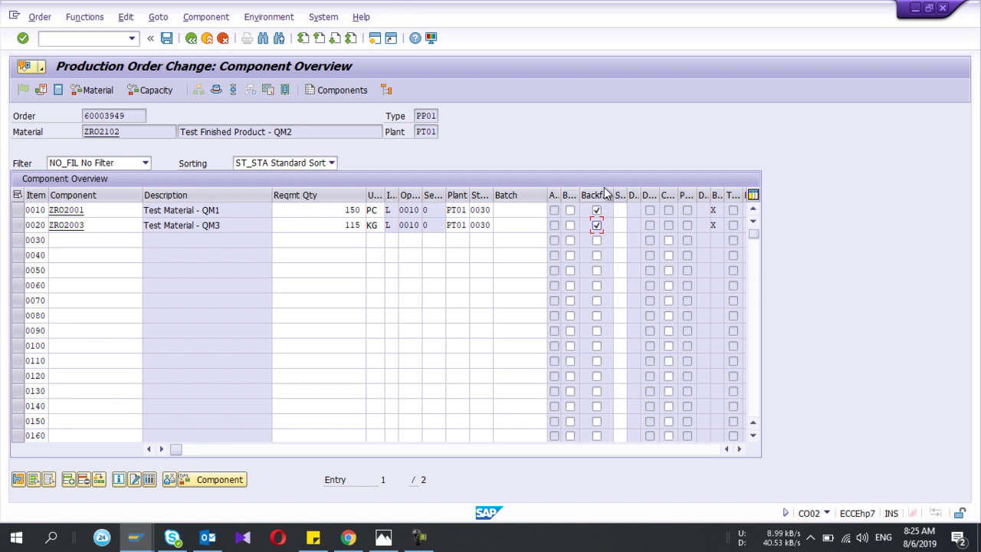
- Clear the backflush indicator for both components, ZRO2001 and ZRO2003, and save the production order
{"action": "left_click", "coordinate": [599, 226]}
{"action": "left_click", "coordinate": [597, 211]}
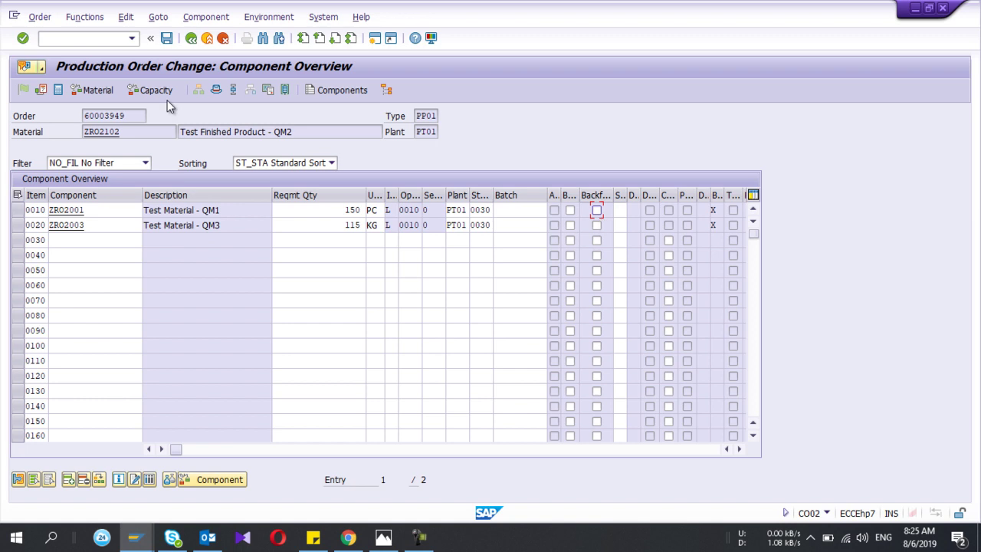
{"action": "left_click", "coordinate": [167, 38]}
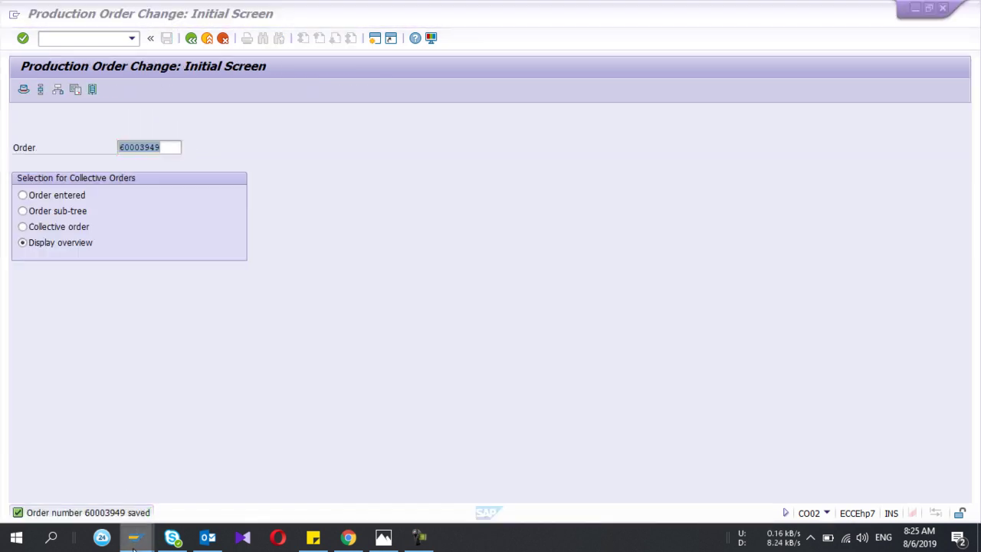
- Switch to the Picking List session and start transaction CO27 afresh with /nco27
{"action": "mouse_move", "coordinate": [134, 544]}
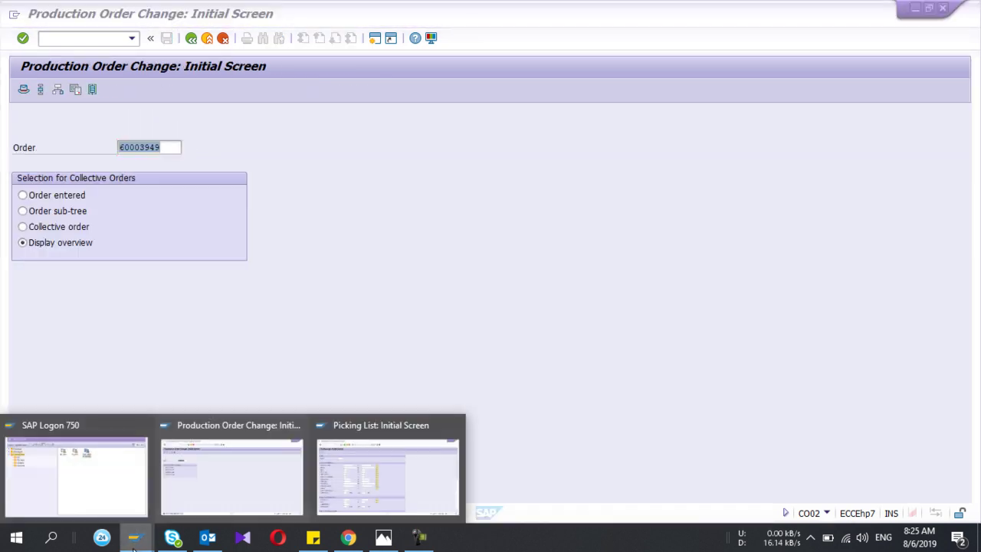
{"action": "left_click", "coordinate": [385, 462]}
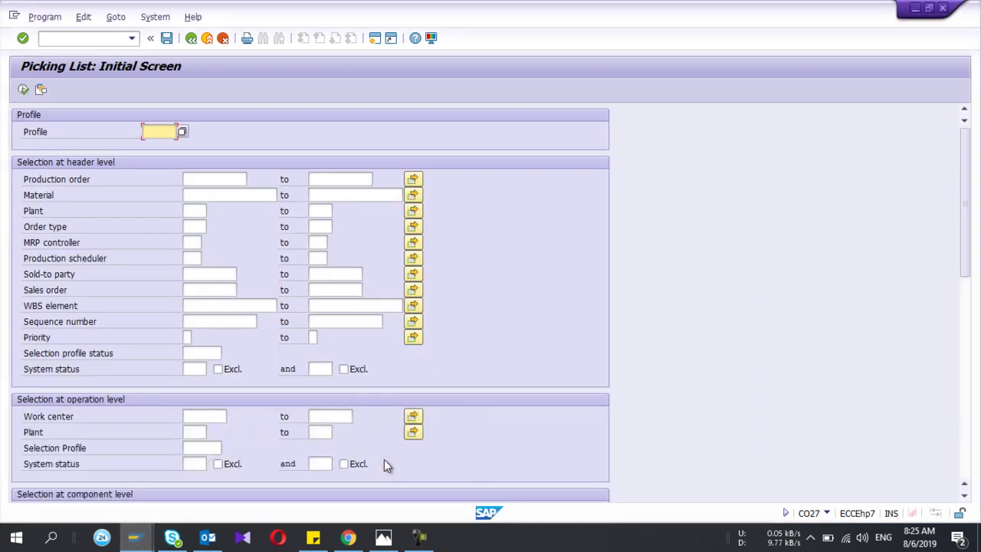
{"action": "left_click", "coordinate": [88, 38]}
{"action": "type", "text": "/nco27"}
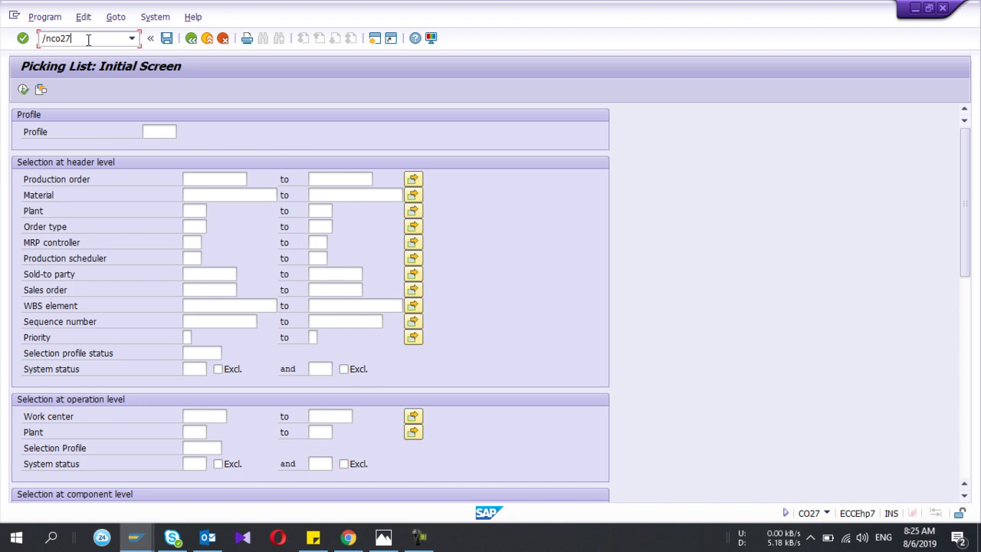
{"action": "key", "text": "Return"}
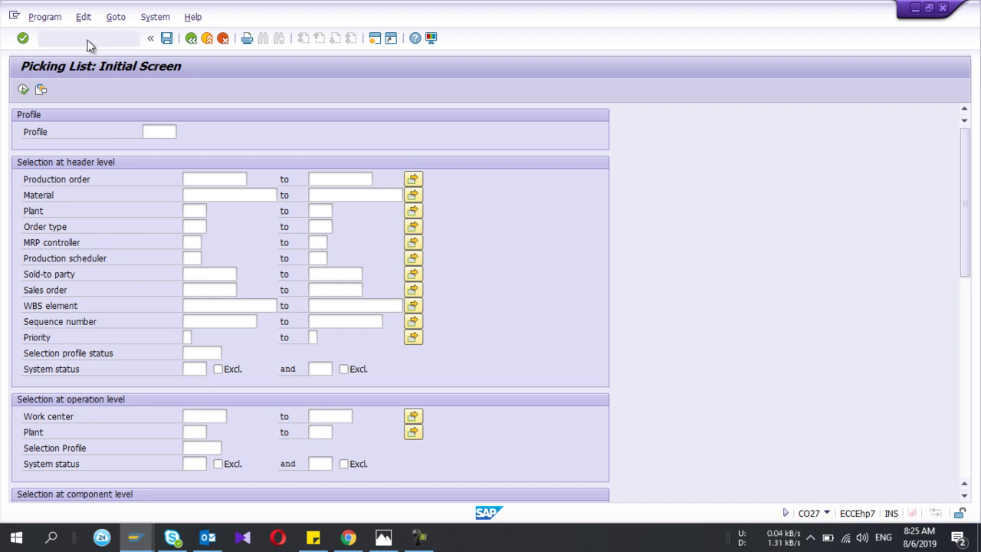
- Enter the production order number as the header-level selection and execute the picking list report
{"action": "left_click", "coordinate": [200, 181]}
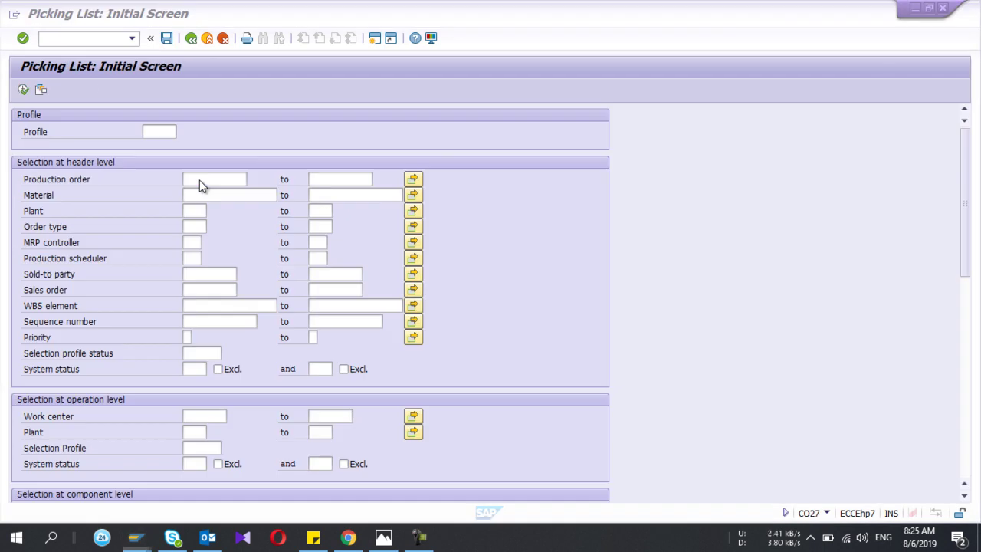
{"action": "left_click", "coordinate": [199, 179]}
{"action": "type", "text": "60003949"}
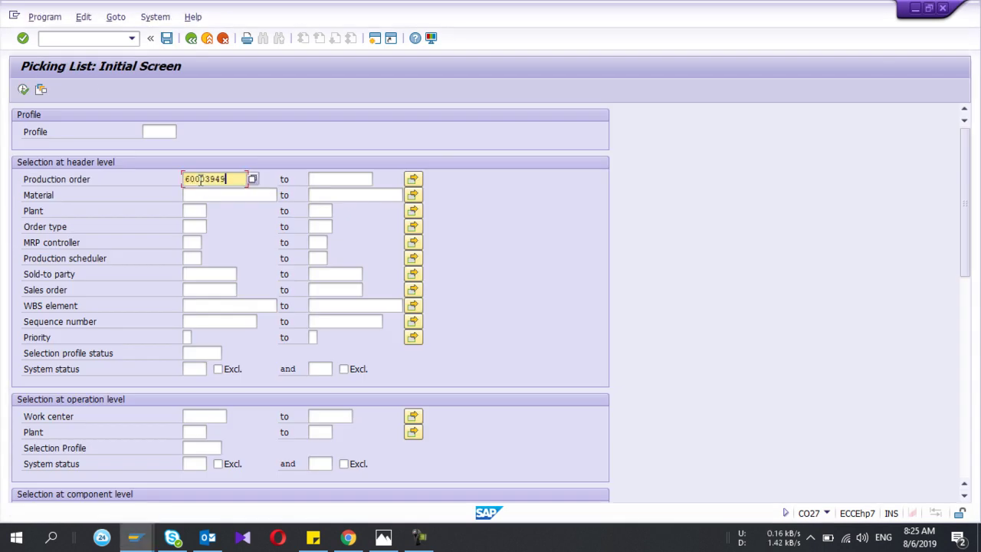
{"action": "left_click", "coordinate": [23, 89]}
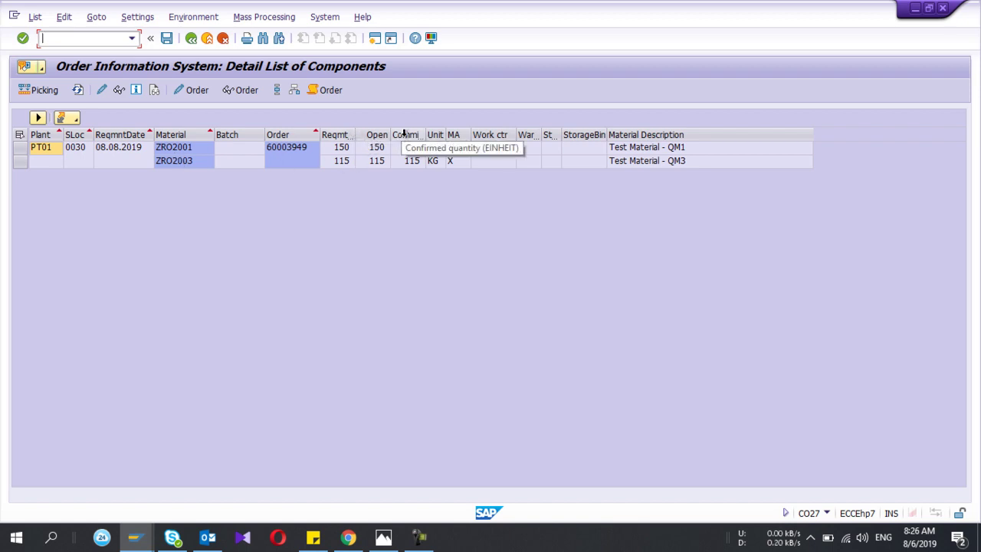
- Reopen the production order in change mode, check its component overview, and return to the detail list of components
{"action": "key", "text": "F3"}
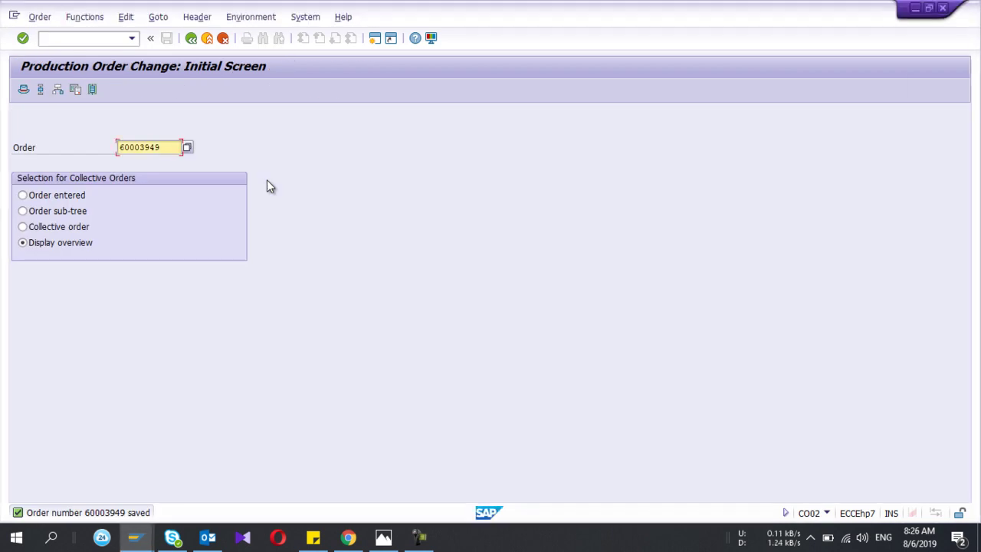
{"action": "key", "text": "Return"}
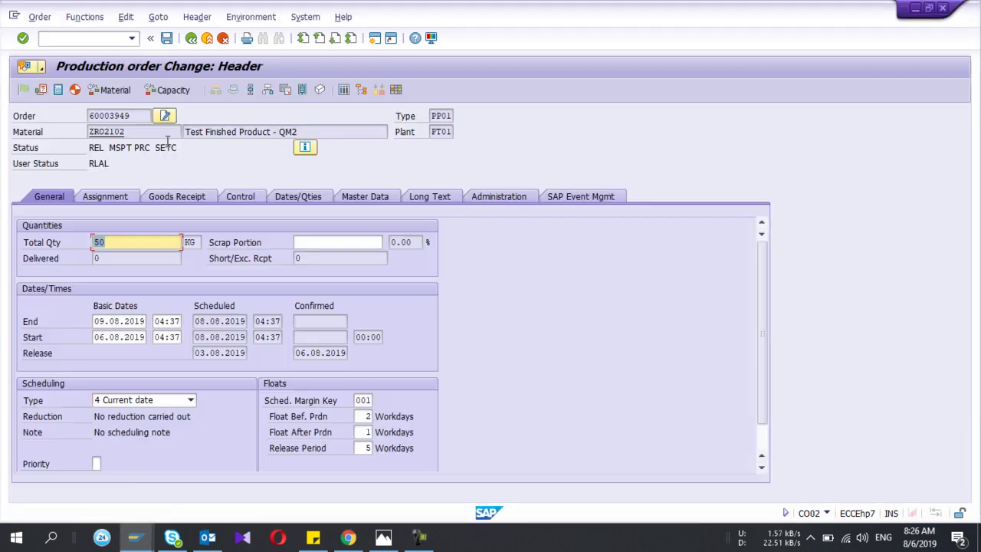
{"action": "left_click", "coordinate": [268, 90]}
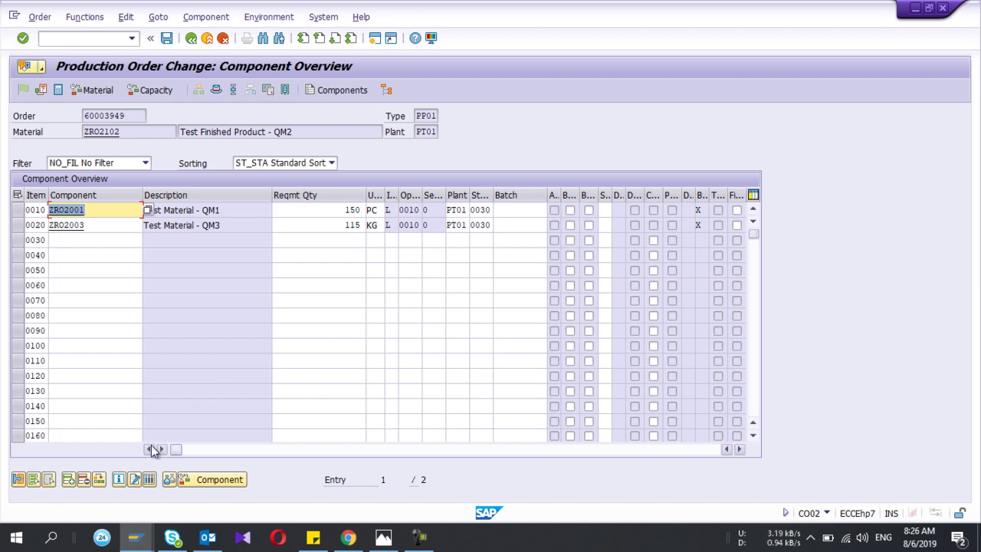
{"action": "left_click_drag", "start_coordinate": [176, 449], "coordinate": [121, 434]}
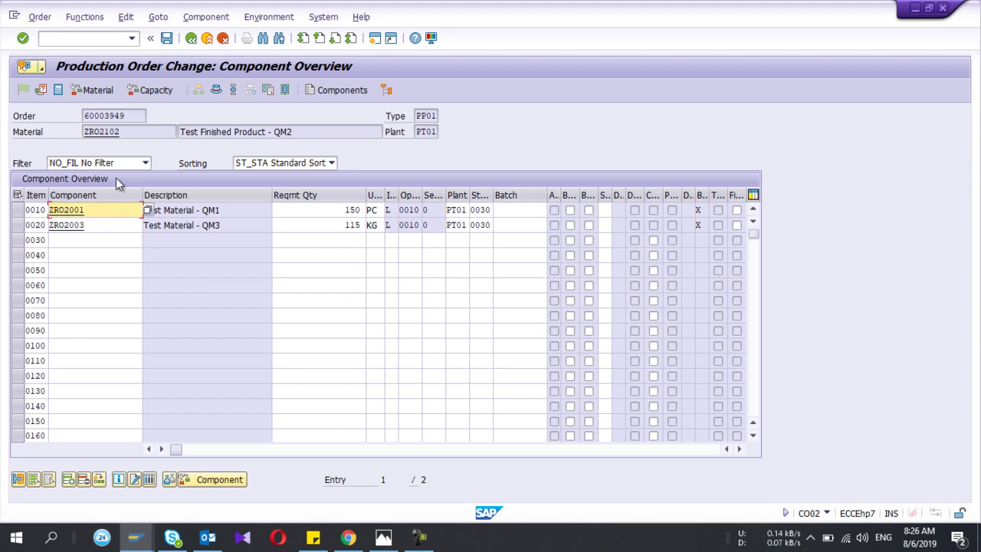
{"action": "left_click", "coordinate": [191, 37]}
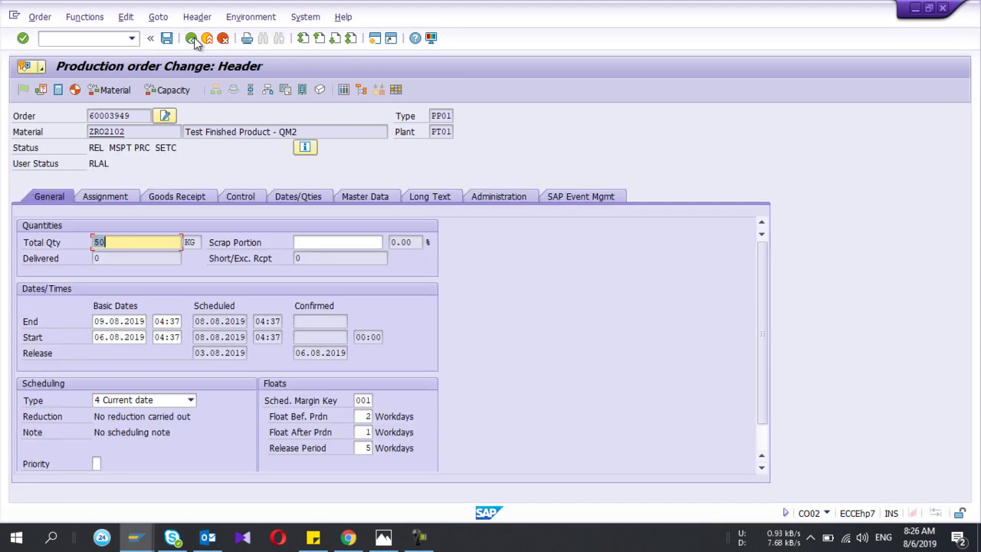
{"action": "left_click", "coordinate": [122, 116]}
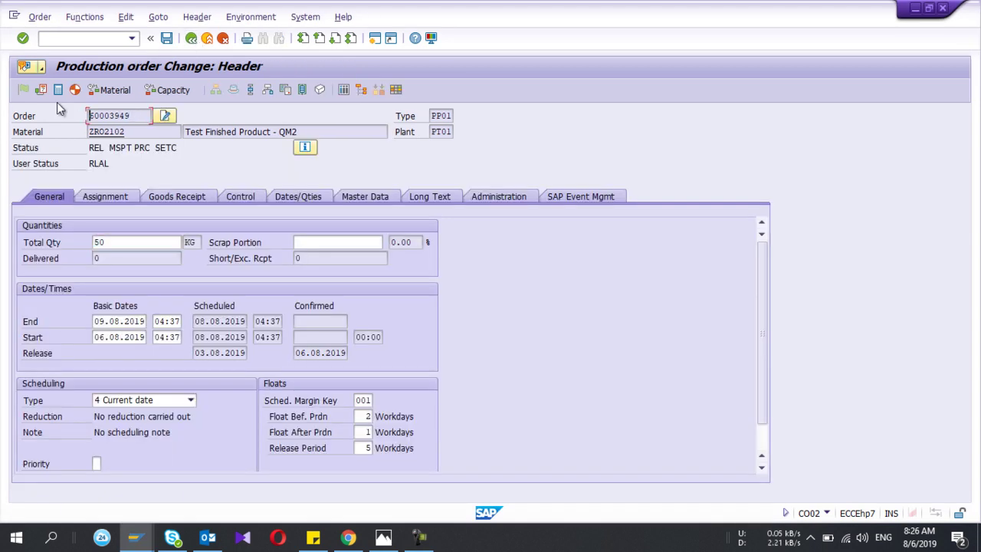
{"action": "left_click", "coordinate": [193, 38]}
{"action": "key", "text": "alt+Tab"}
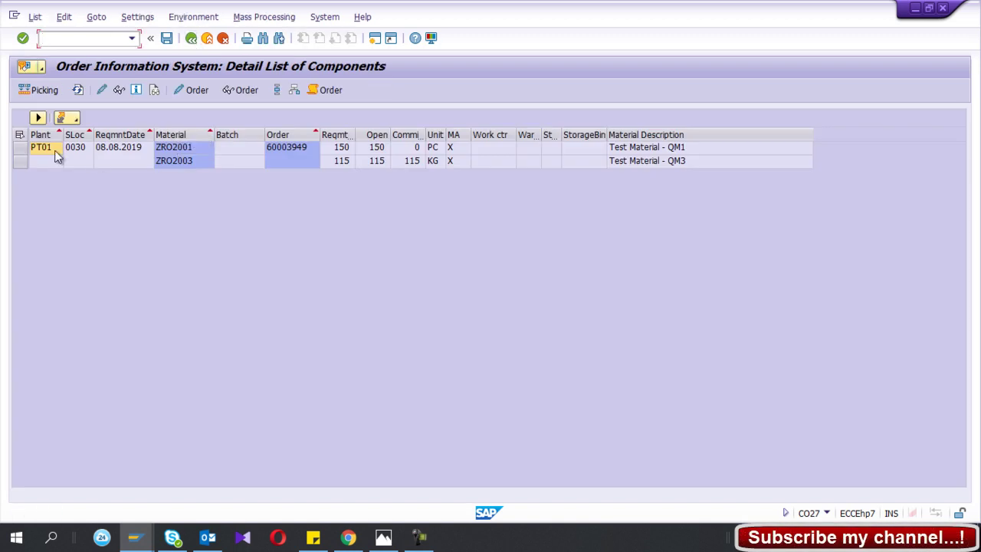
- Select both component rows, ZRO2001 and ZRO2003, and open them for picking
{"action": "left_click", "coordinate": [36, 149]}
{"action": "left_click", "coordinate": [20, 150]}
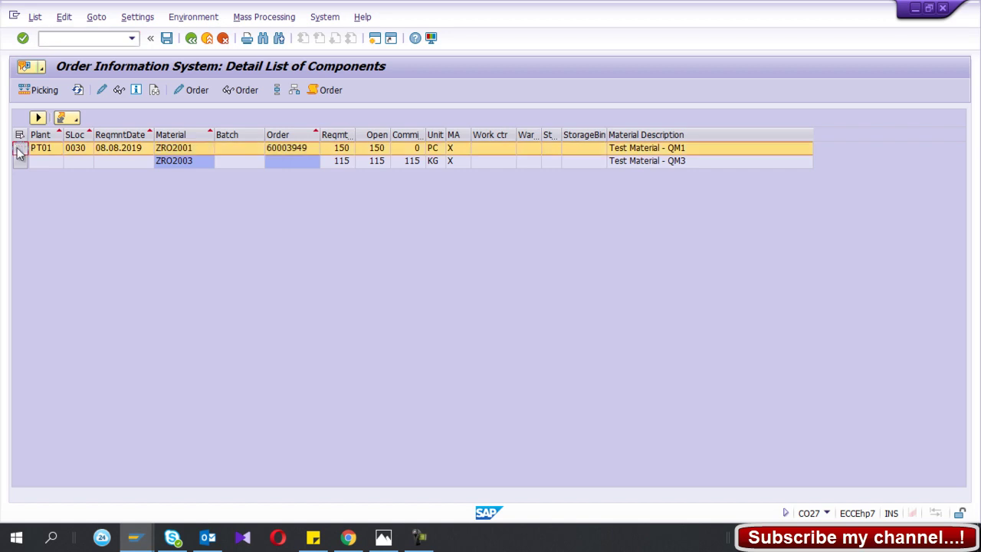
{"action": "left_click", "coordinate": [20, 161]}
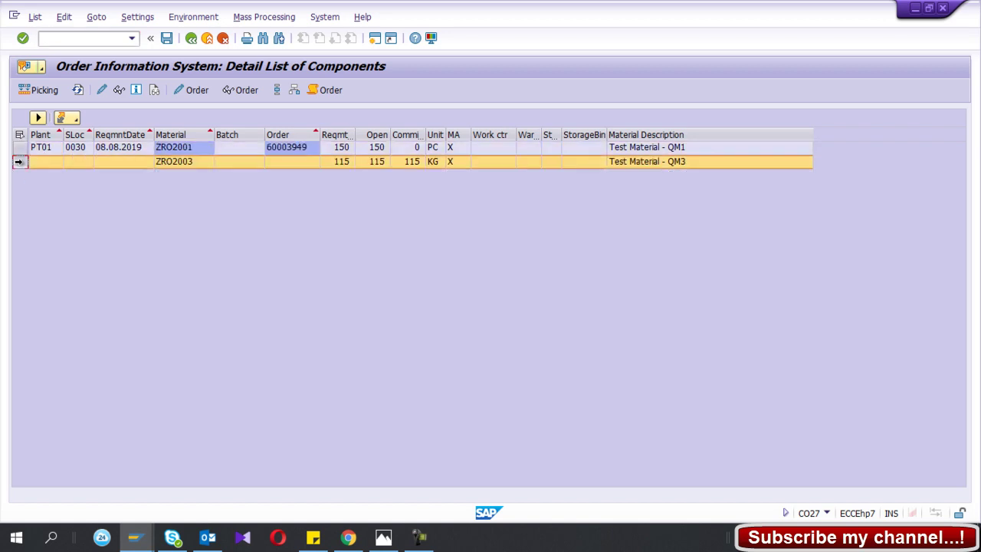
{"action": "left_click", "coordinate": [20, 147], "text": "ctrl"}
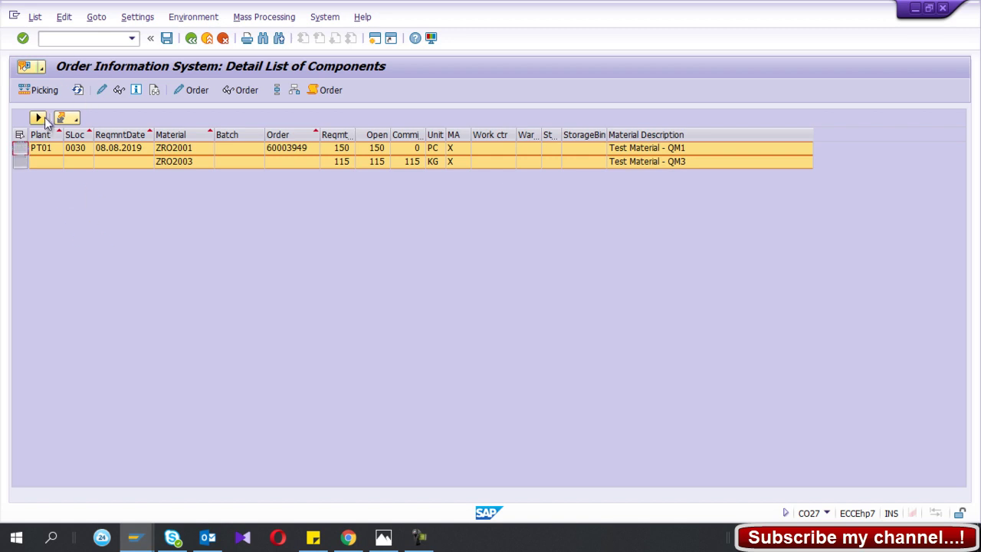
{"action": "left_click", "coordinate": [40, 116]}
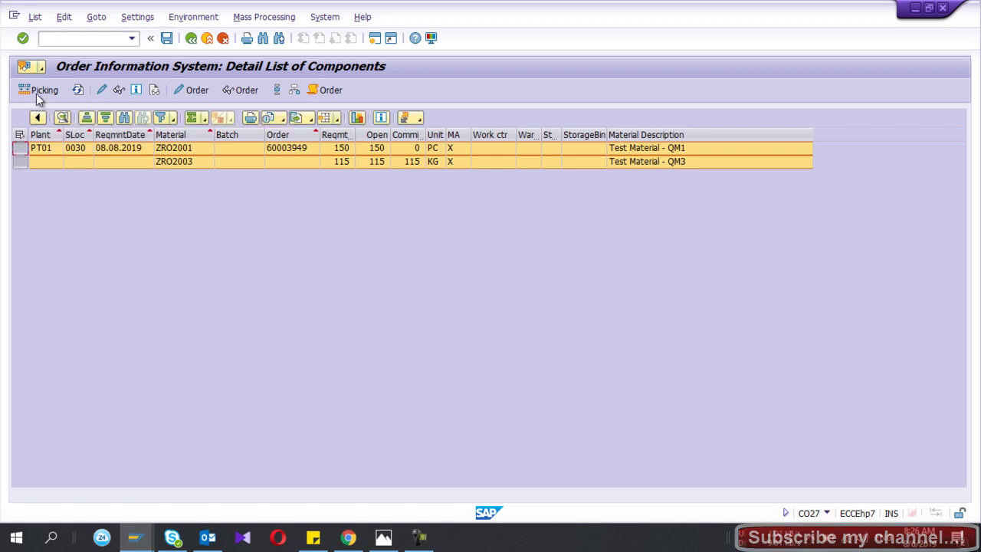
{"action": "left_click", "coordinate": [36, 92]}
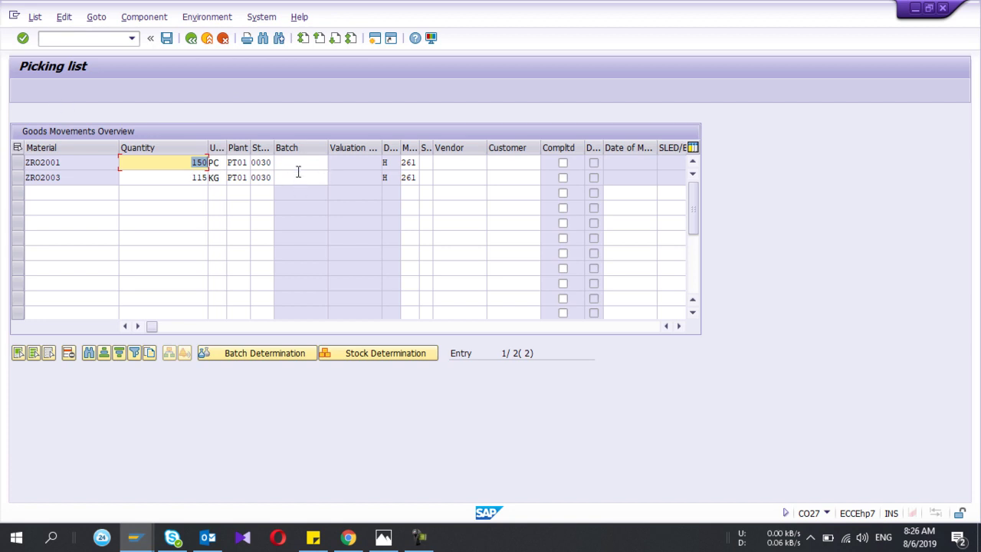
{"action": "left_click", "coordinate": [298, 164]}
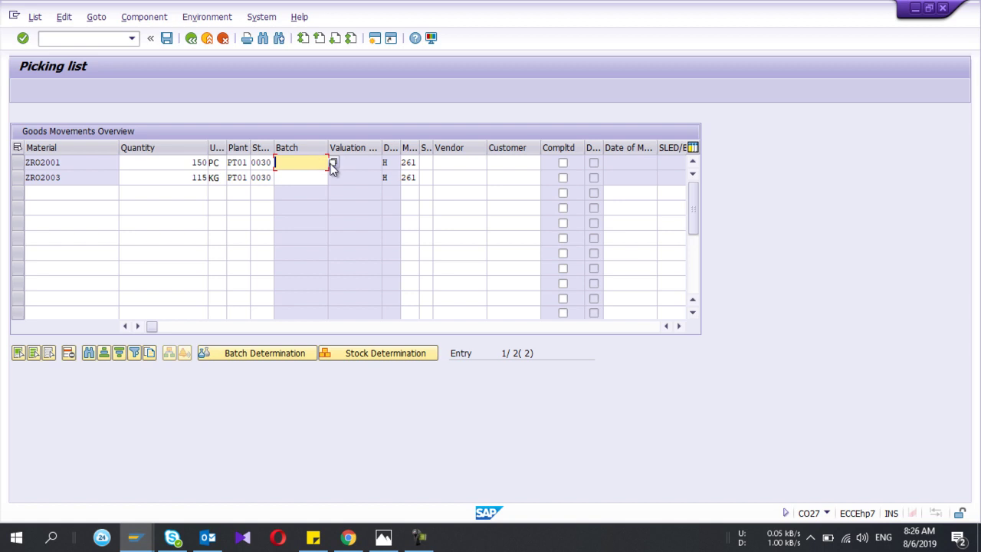
{"action": "left_click", "coordinate": [334, 163]}
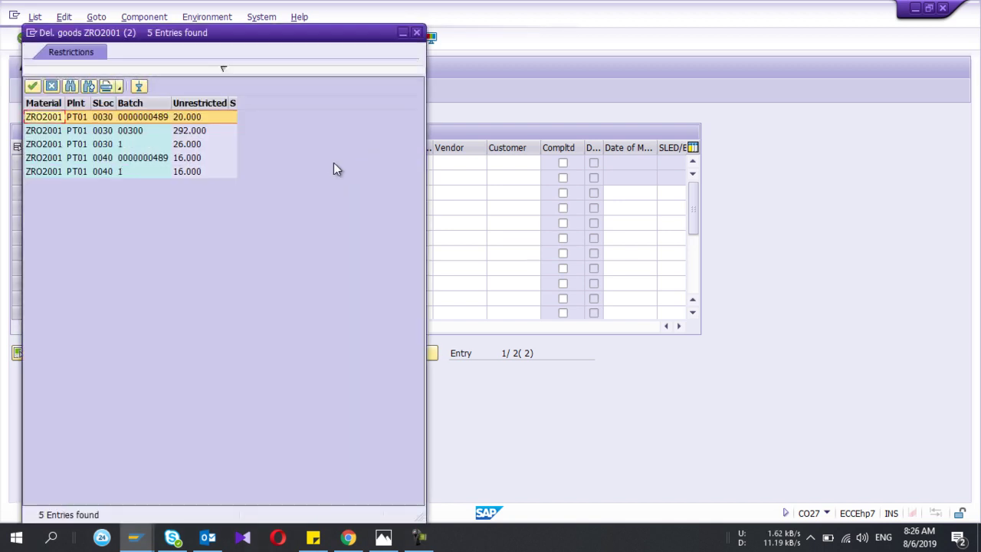
{"action": "double_click", "coordinate": [112, 131]}
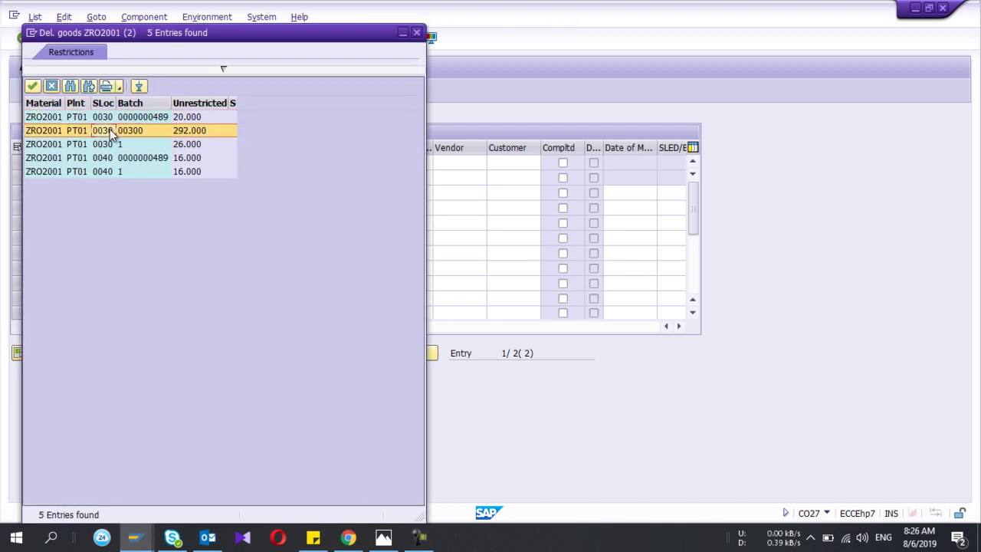
{"action": "left_click", "coordinate": [325, 176]}
{"action": "left_click", "coordinate": [337, 177]}
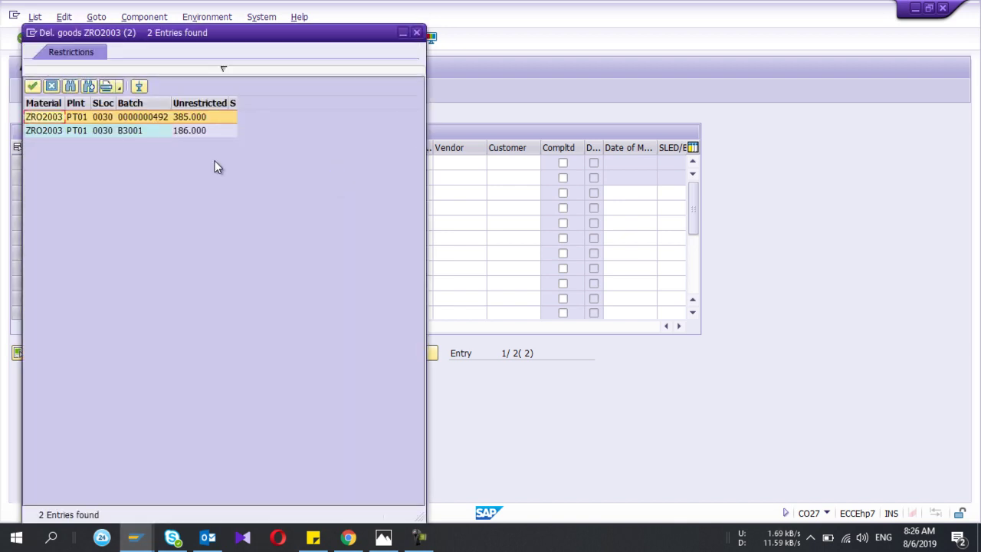
{"action": "double_click", "coordinate": [119, 116]}
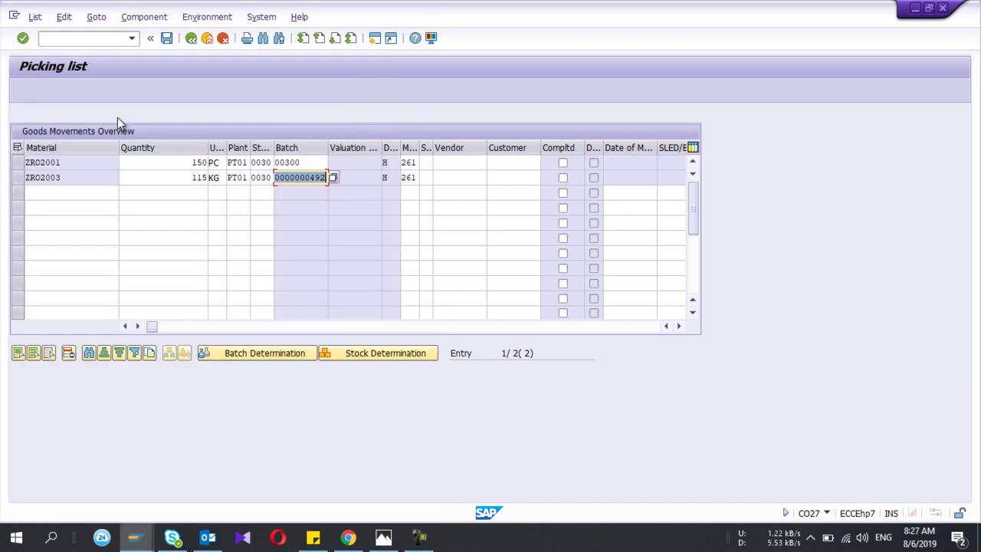
- Toggle the completed indicators of the two components and save the picking list to post the goods movements
{"action": "left_click", "coordinate": [563, 163]}
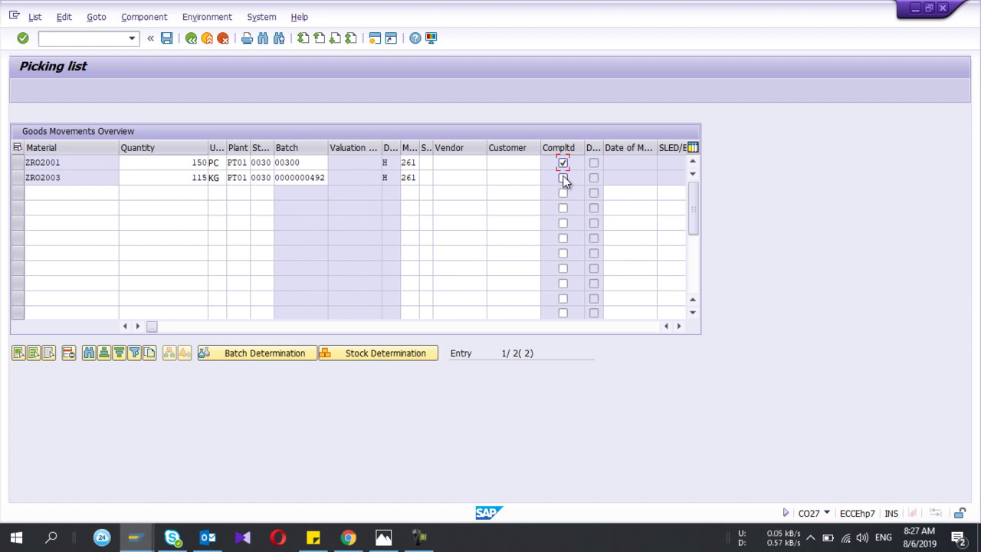
{"action": "left_click", "coordinate": [564, 179]}
{"action": "left_click", "coordinate": [563, 164]}
{"action": "left_click", "coordinate": [167, 37]}
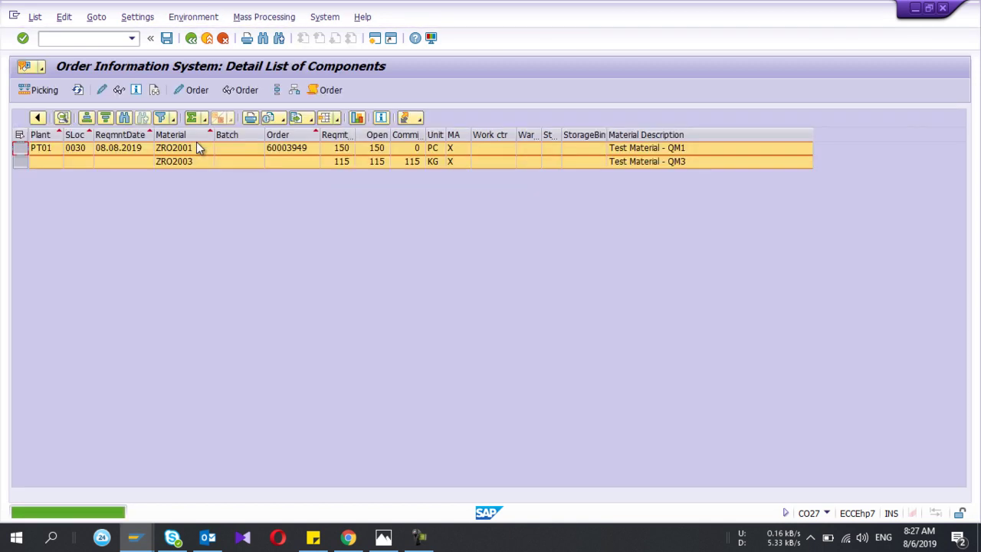
- Refresh the component list, then reopen the production order in change mode to check its status and the components' committed and withdrawn quantities
{"action": "left_click", "coordinate": [78, 88]}
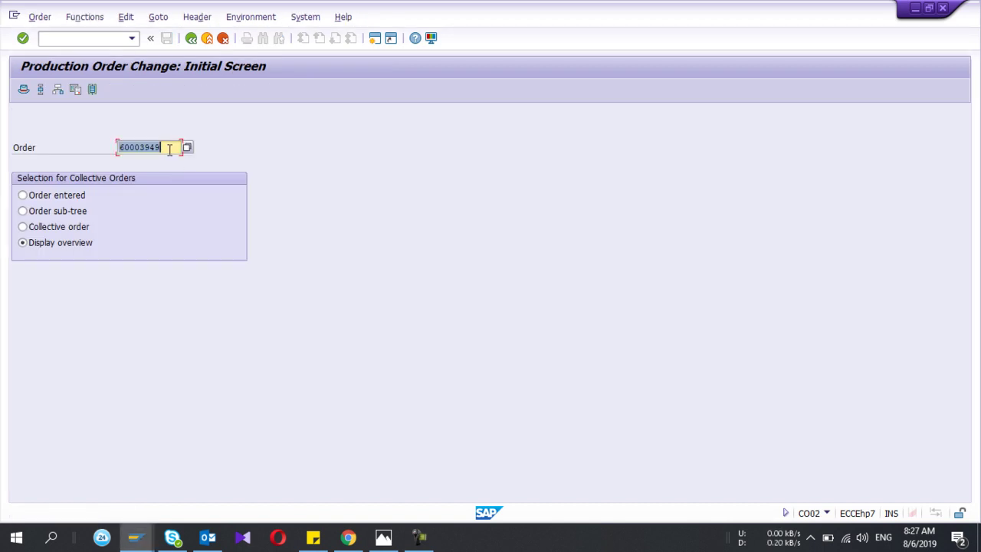
{"action": "key", "text": "Return"}
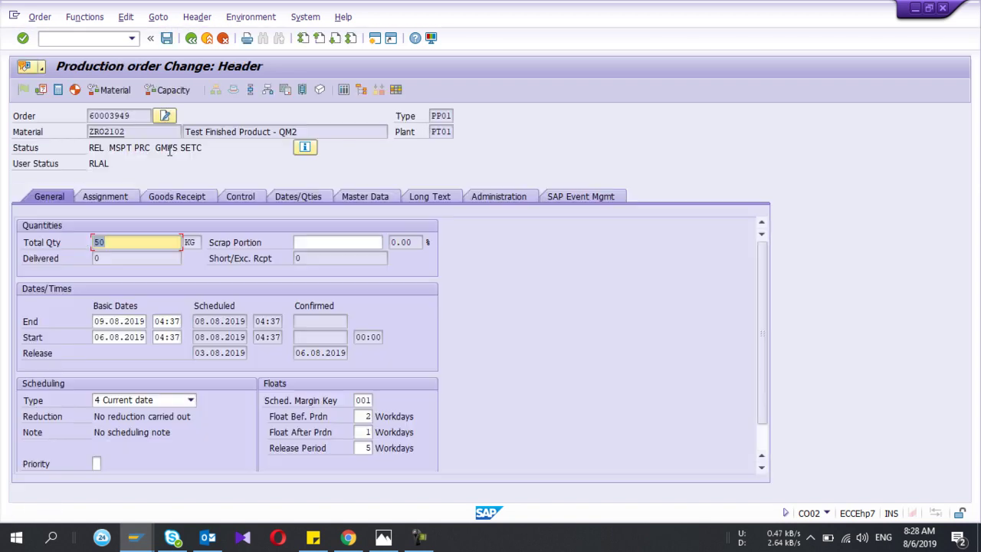
{"action": "left_click_drag", "start_coordinate": [154, 150], "coordinate": [174, 151]}
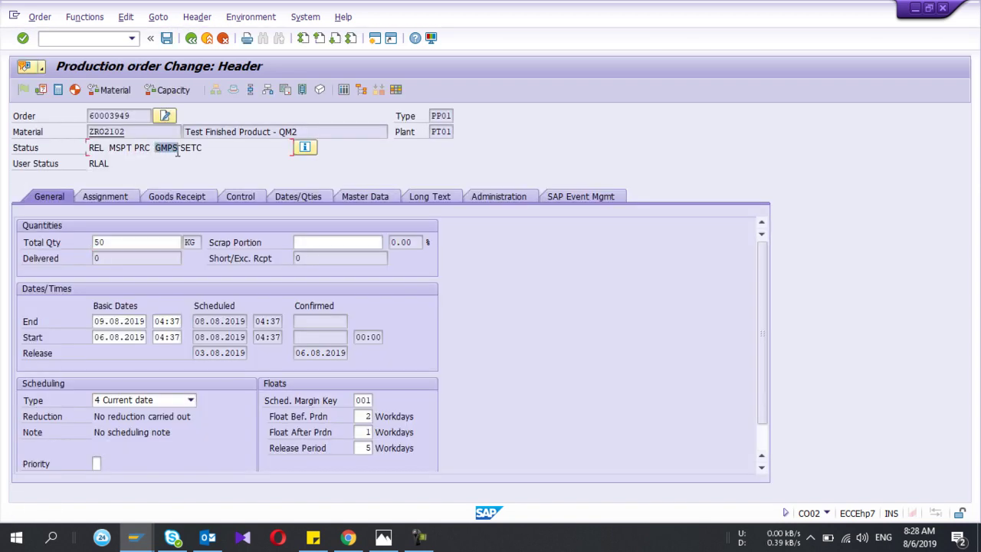
{"action": "left_click", "coordinate": [177, 151]}
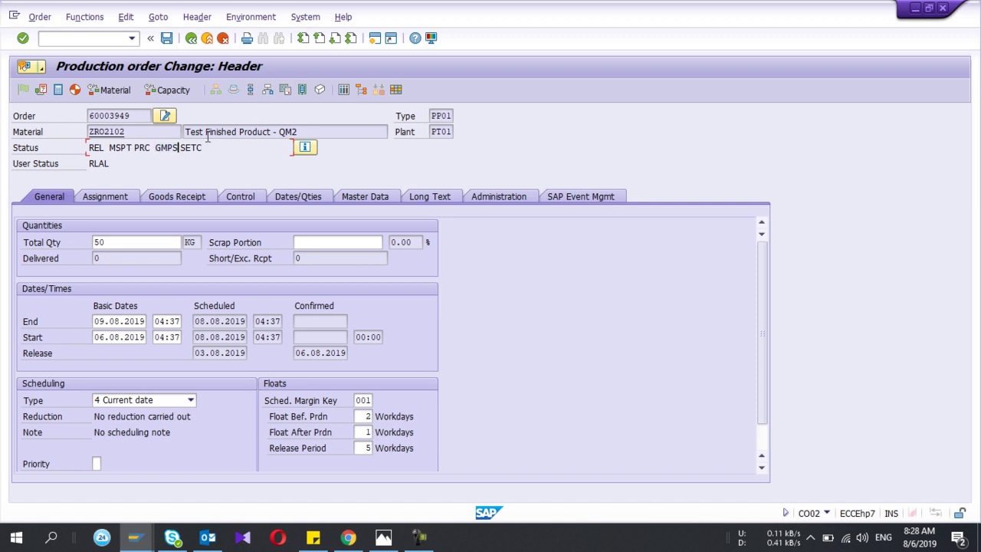
{"action": "left_click", "coordinate": [269, 90]}
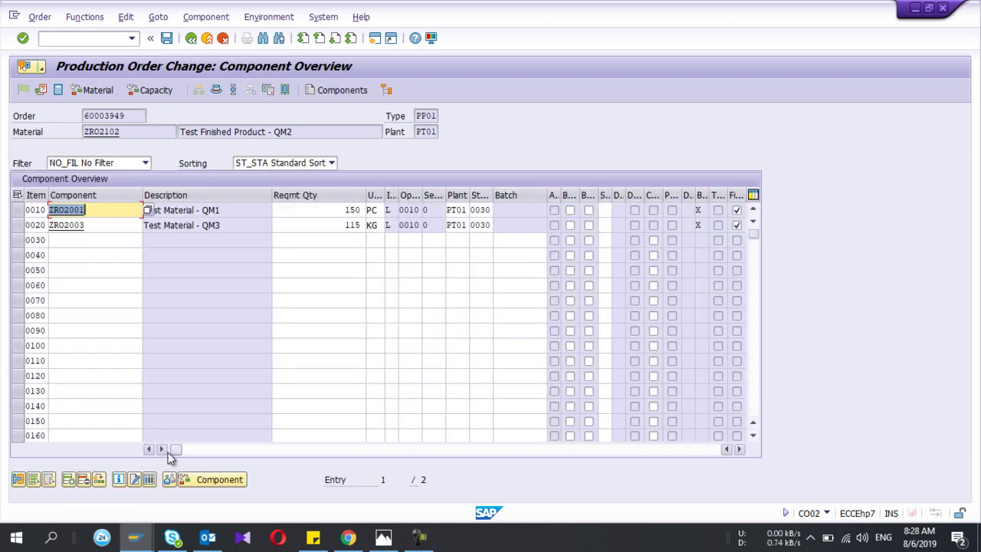
{"action": "left_click_drag", "start_coordinate": [175, 453], "coordinate": [339, 458]}
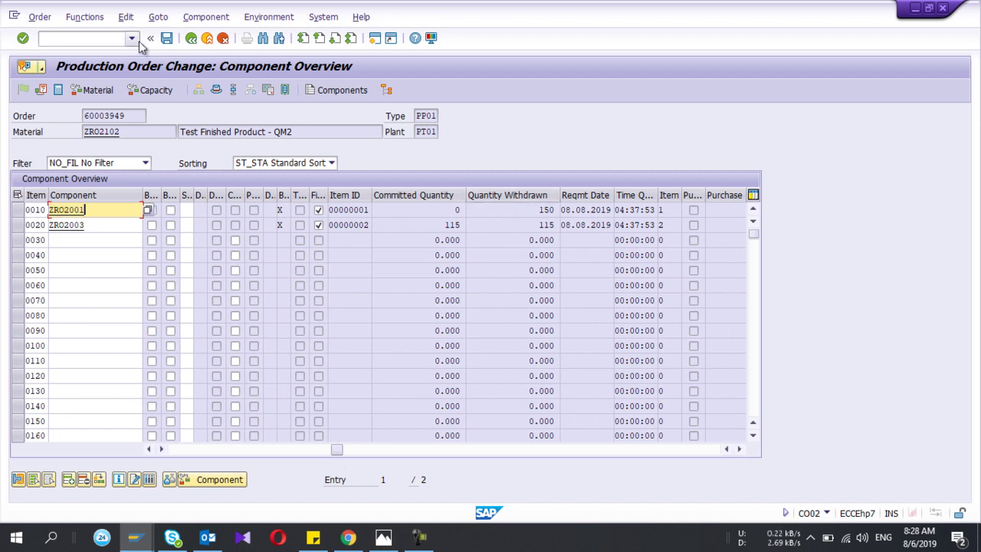
- Load the same production order into a CO11N time ticket confirmation and go to its start execution date
{"action": "left_click", "coordinate": [114, 116]}
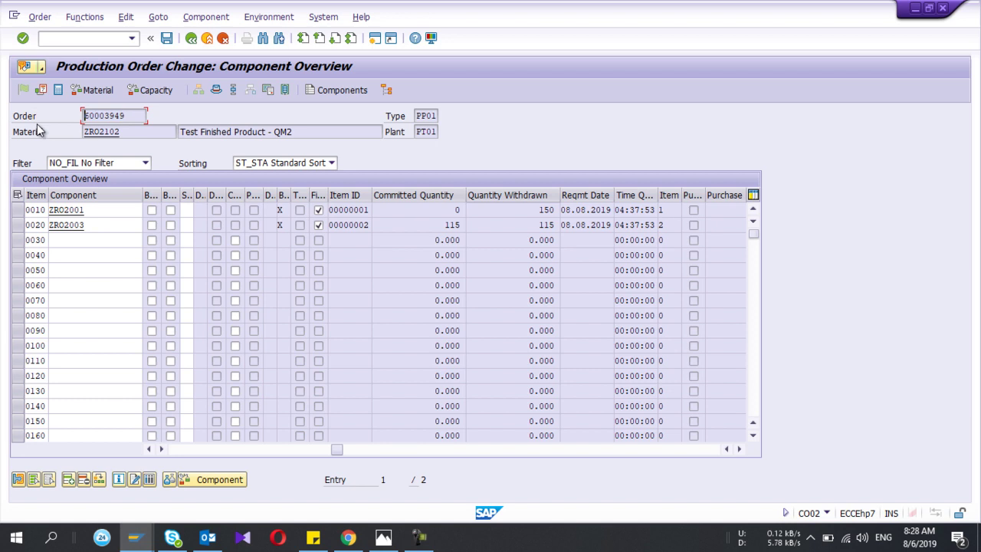
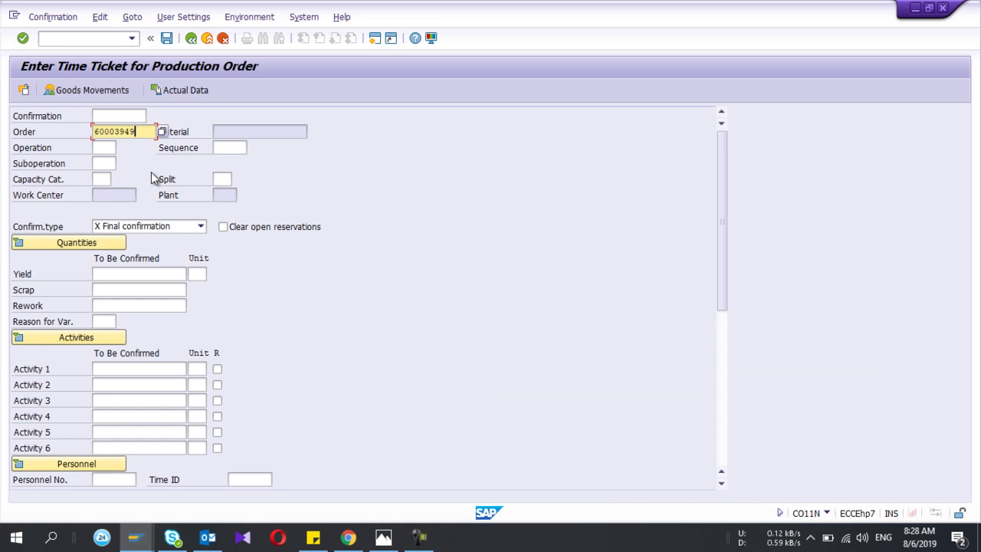
{"action": "key", "text": "Return"}
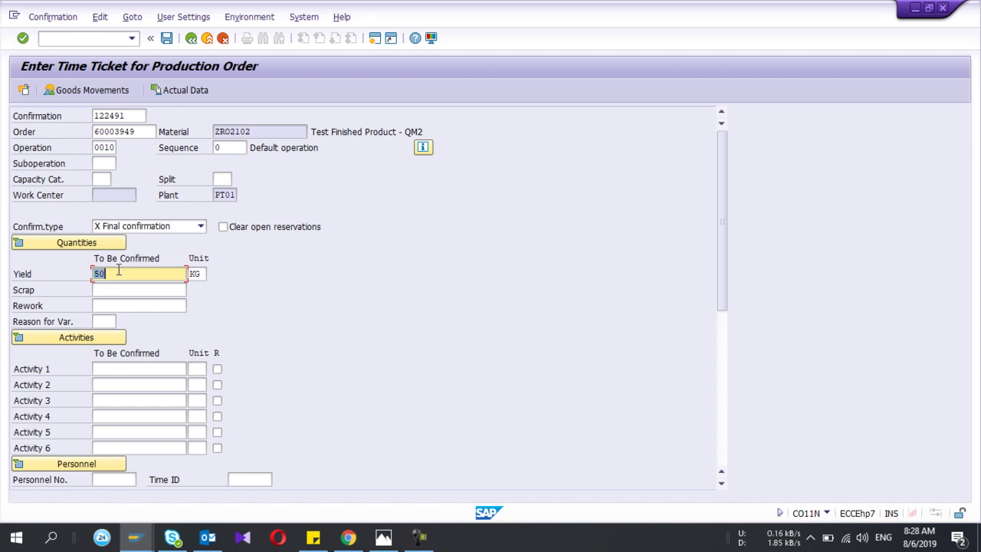
{"action": "scroll", "coordinate": [119, 270], "scroll_direction": "down", "scroll_amount": 5}
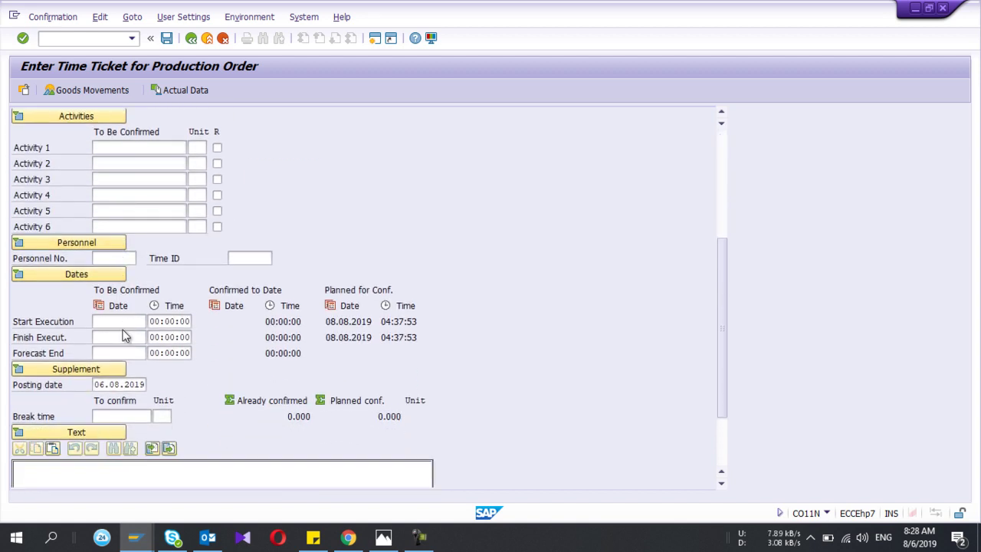
{"action": "left_click", "coordinate": [123, 325]}
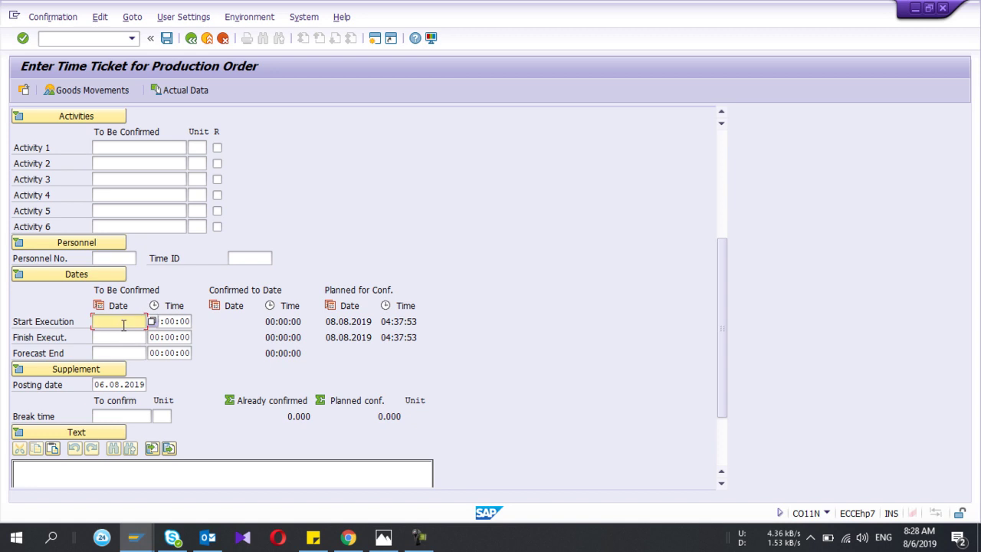
- In the confirmation's goods movements, assign storage location 0030 to finished product ZRO2102 and return to the time ticket
{"action": "left_click", "coordinate": [107, 92]}
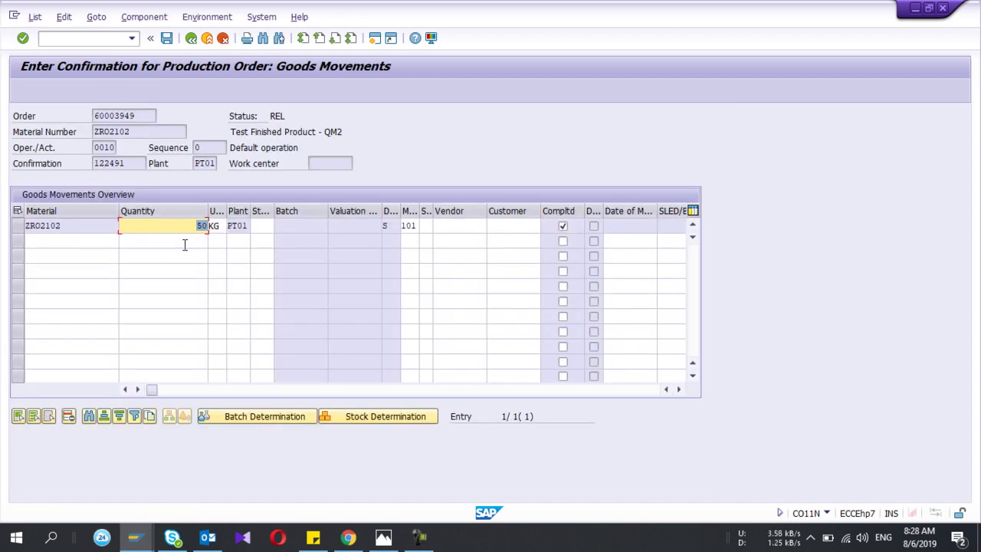
{"action": "left_click", "coordinate": [256, 227]}
{"action": "left_click", "coordinate": [279, 228]}
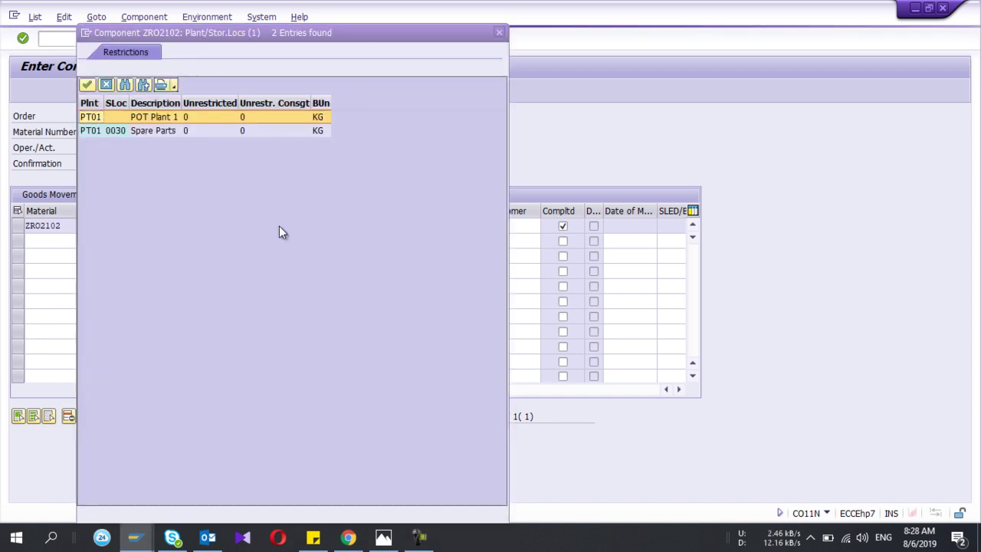
{"action": "double_click", "coordinate": [123, 132]}
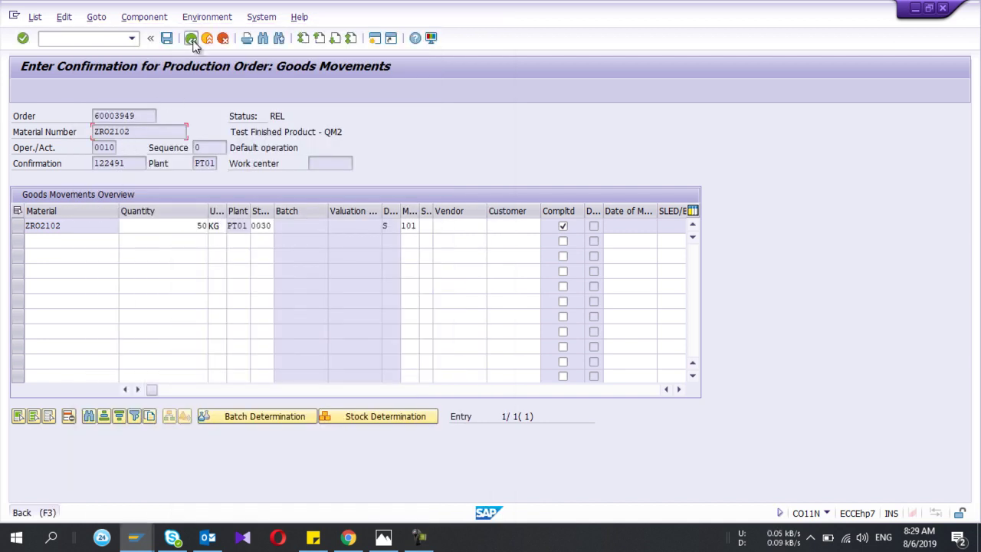
{"action": "left_click", "coordinate": [190, 37]}
- Propose the actual data for the time ticket, check the execution dates, and save the final confirmation
{"action": "scroll", "coordinate": [166, 261], "scroll_direction": "down", "scroll_amount": 1}
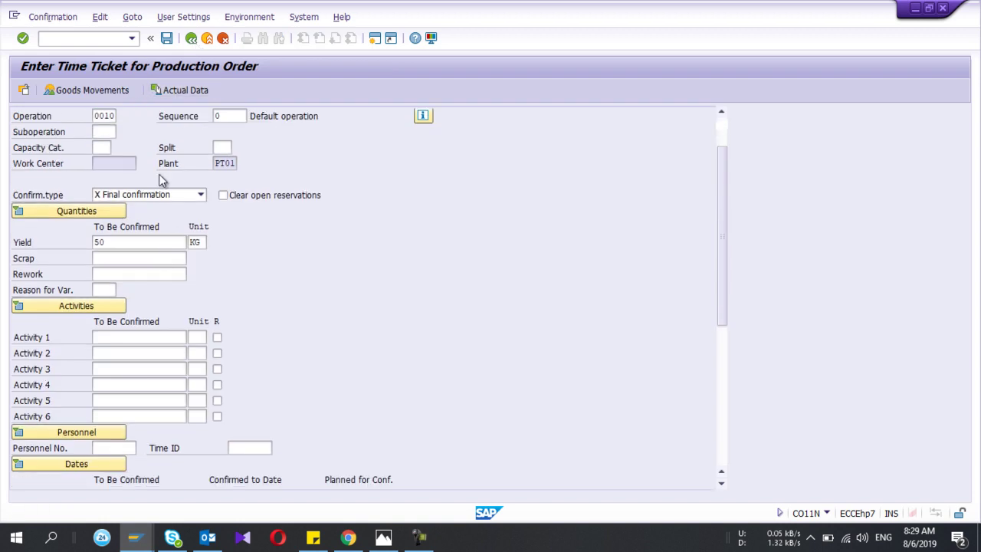
{"action": "left_click", "coordinate": [181, 90]}
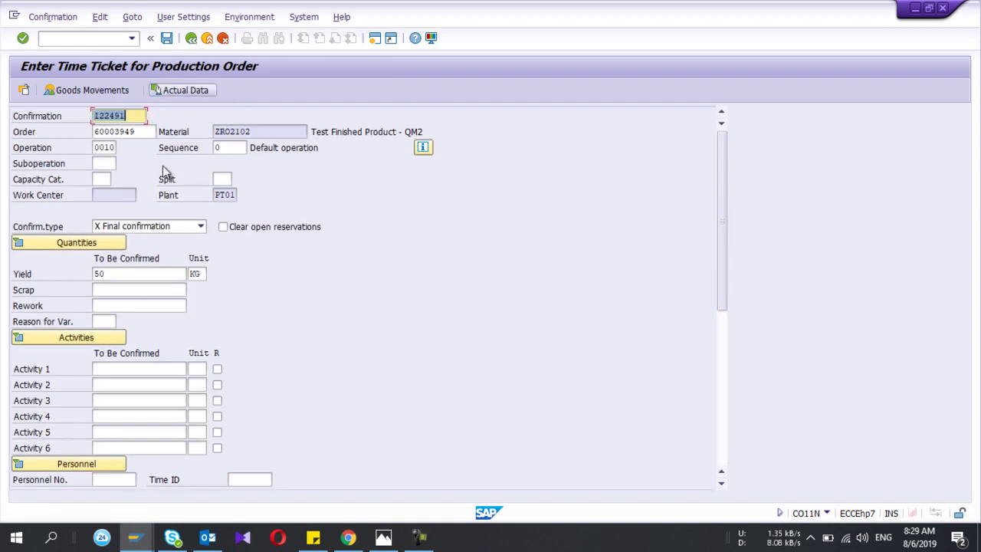
{"action": "scroll", "coordinate": [121, 360], "scroll_direction": "down", "scroll_amount": 2}
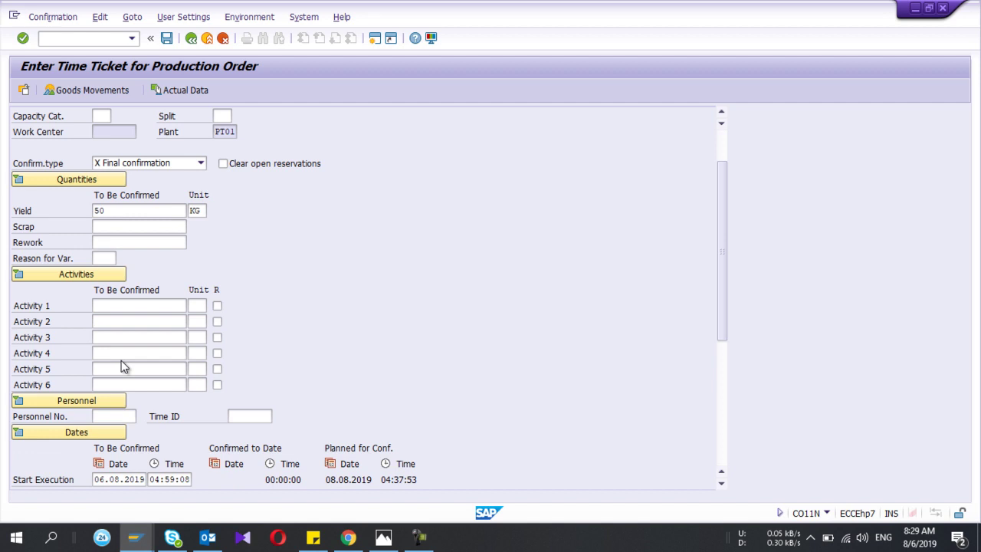
{"action": "scroll", "coordinate": [132, 307], "scroll_direction": "down", "scroll_amount": 6}
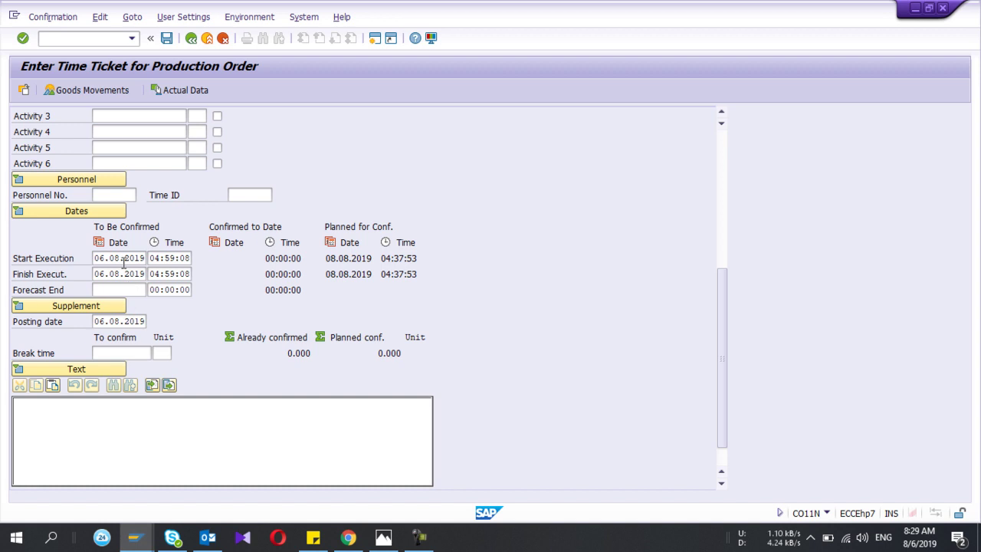
{"action": "scroll", "coordinate": [123, 262], "scroll_direction": "up", "scroll_amount": 10}
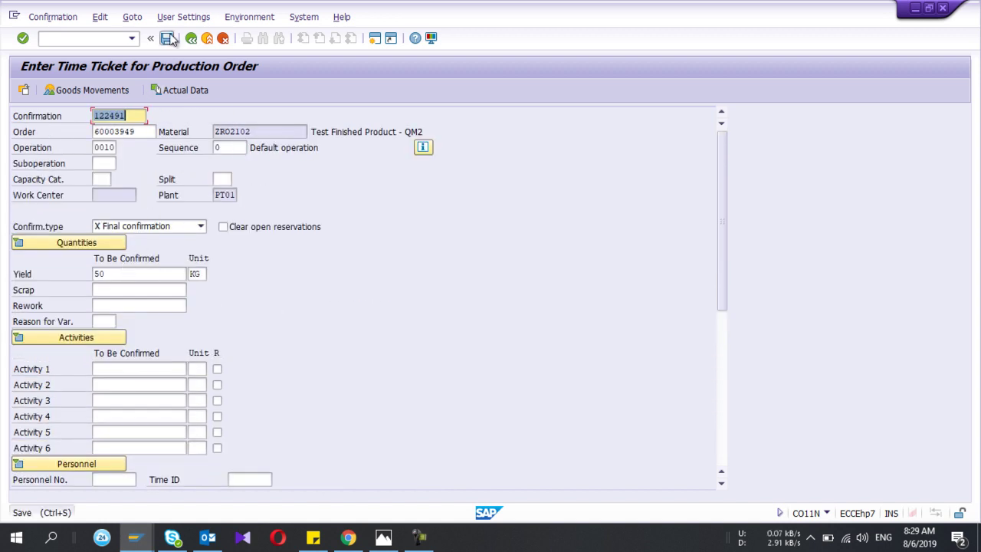
{"action": "left_click", "coordinate": [169, 39]}
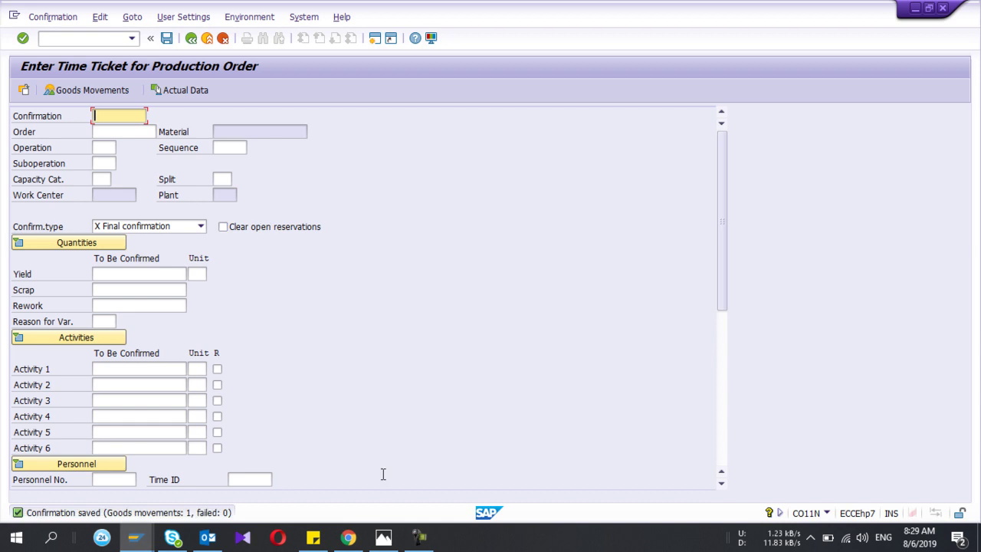
- Display the confirmed production order in CO03 to check its status and delivered quantity, and switch to the Photos app
{"action": "key", "text": "alt+Tab"}
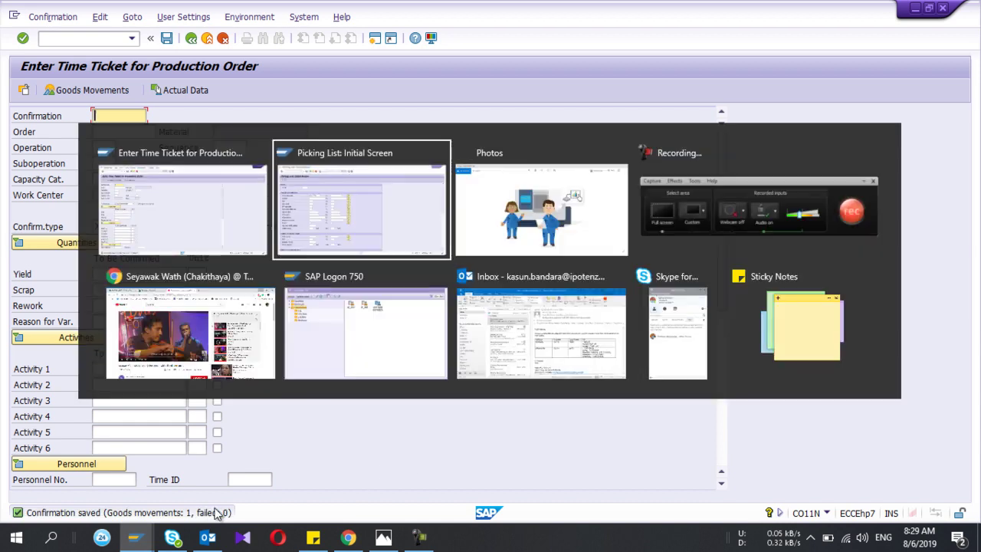
{"action": "key", "text": "alt+shift+Tab"}
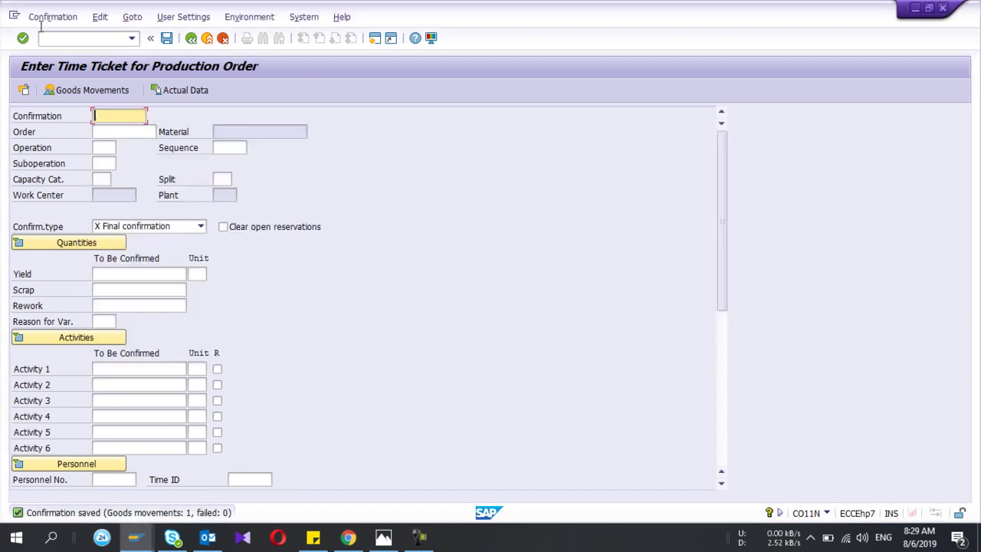
{"action": "left_click", "coordinate": [62, 39]}
{"action": "type", "text": "/nco03"}
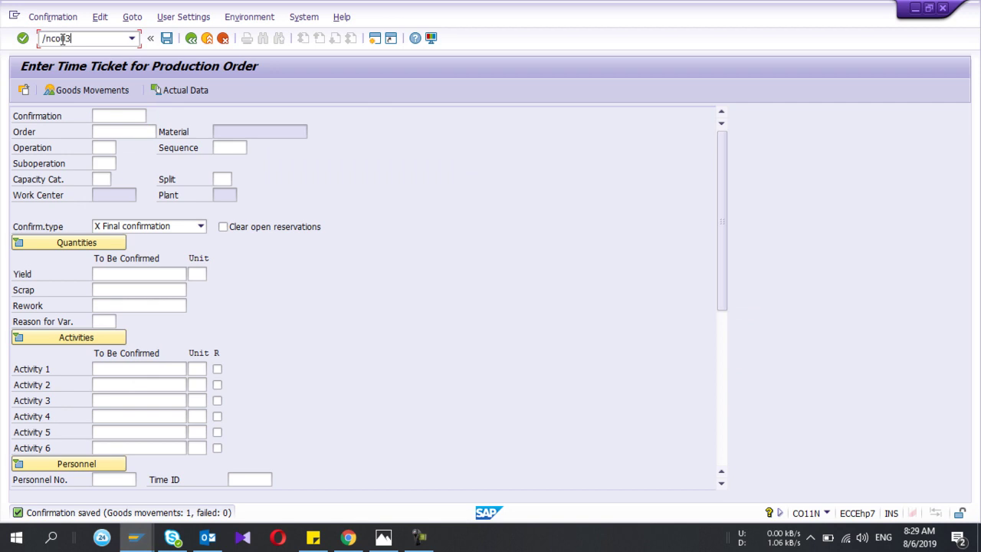
{"action": "key", "text": "Return"}
{"action": "key", "text": "Return"}
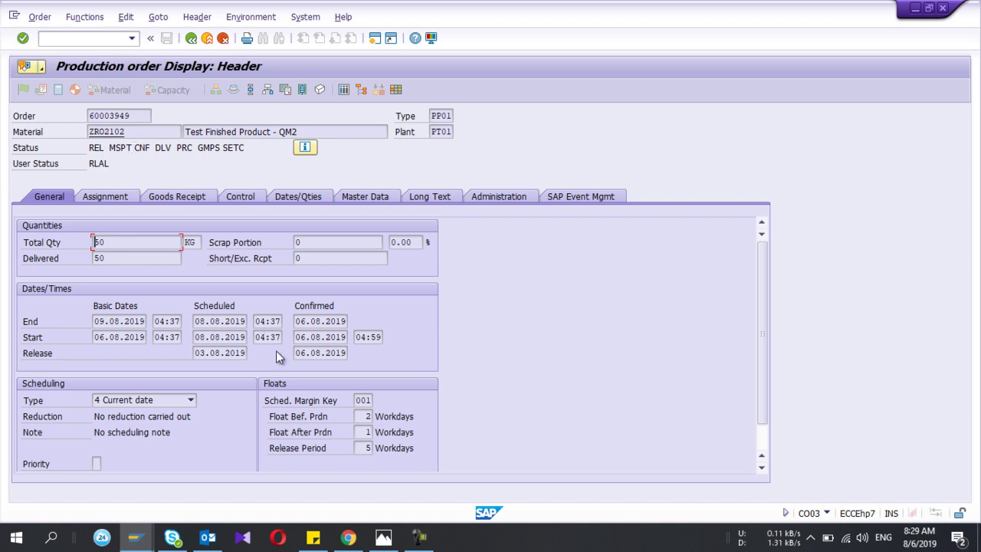
{"action": "left_click", "coordinate": [383, 537]}
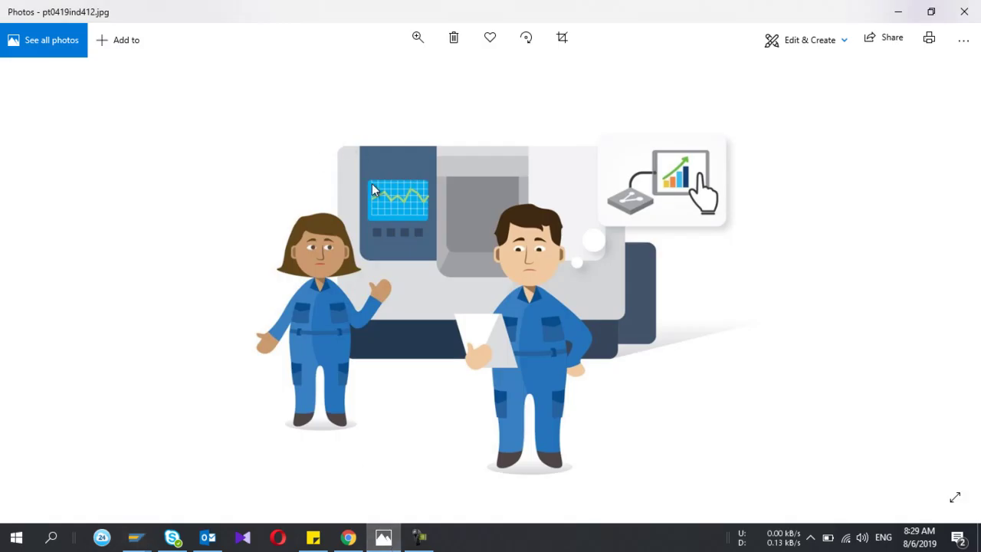